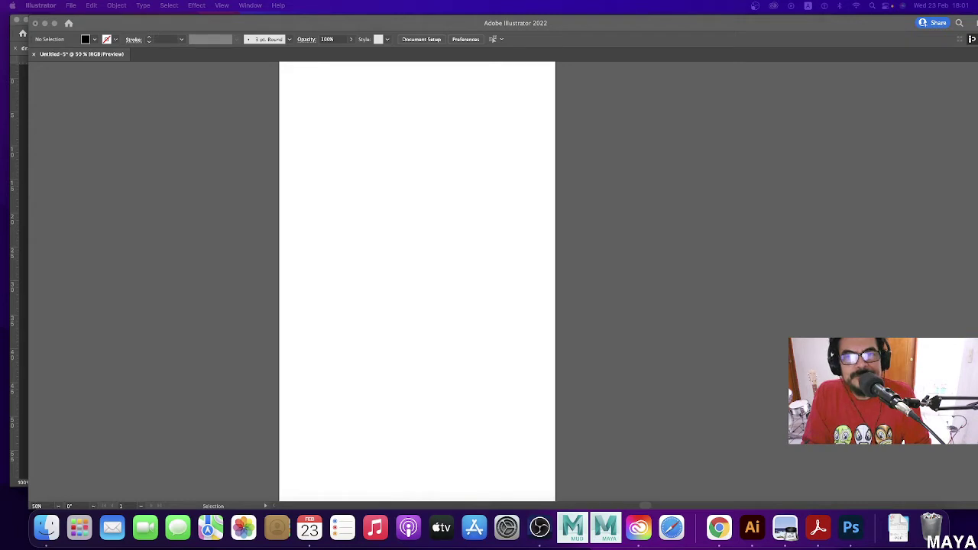
left_click(71, 5)
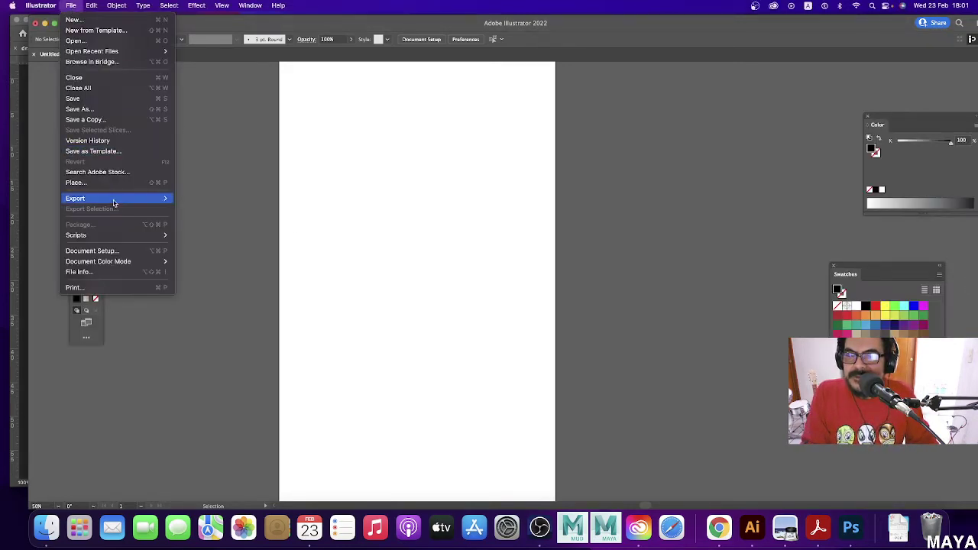
mouse_move(118, 199)
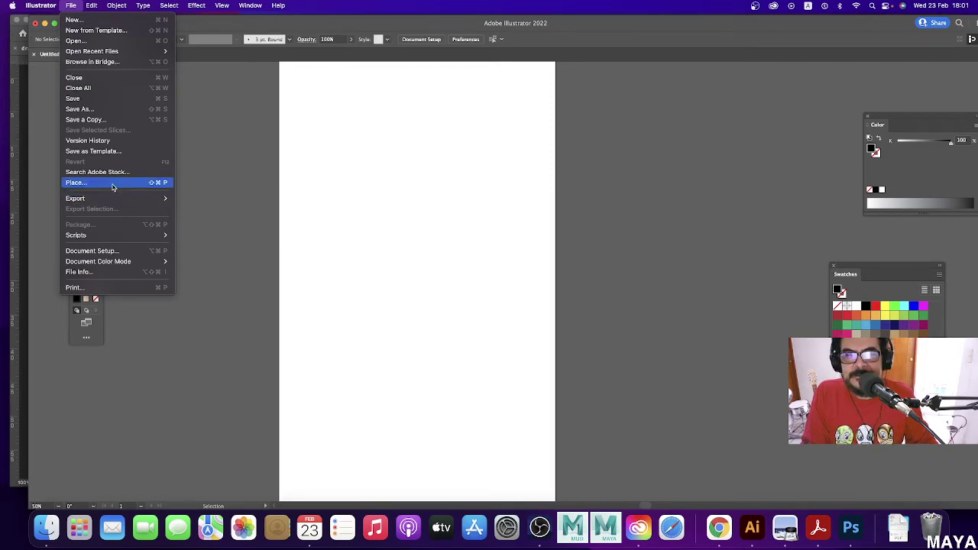
left_click(138, 186)
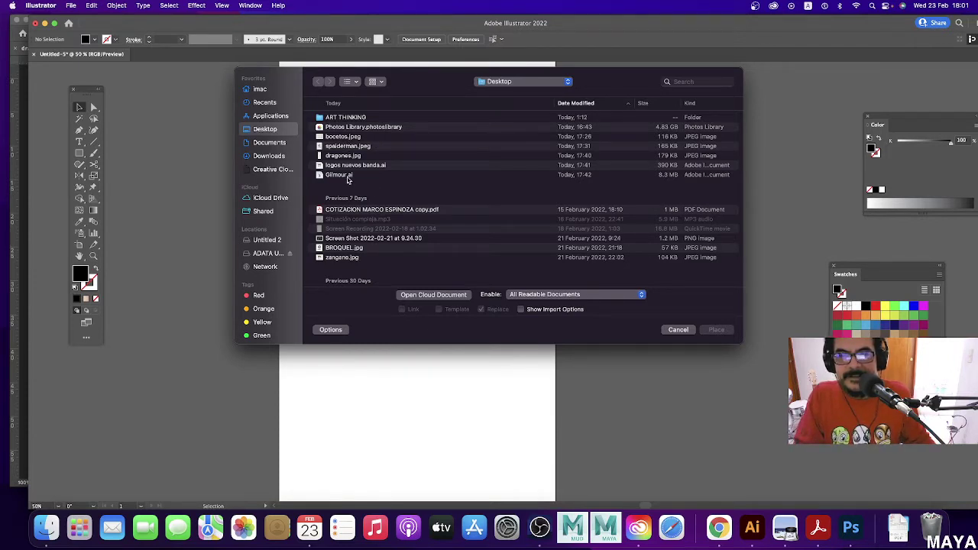
left_click(679, 330)
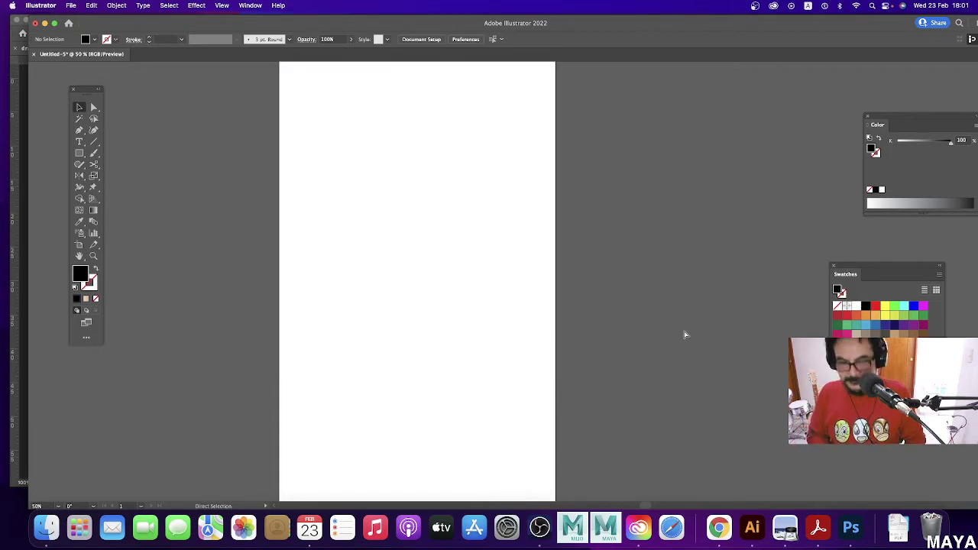
Step: Paste the dragon sketch centred on the artboard, scaling it uniformly to 70% and shrinking it further to about 795 × 1060 px
key("cmd+v")
mouse_move(525, 234)
left_mouse_down()
mouse_move(428, 230)
mouse_move(443, 234)
left_mouse_up()
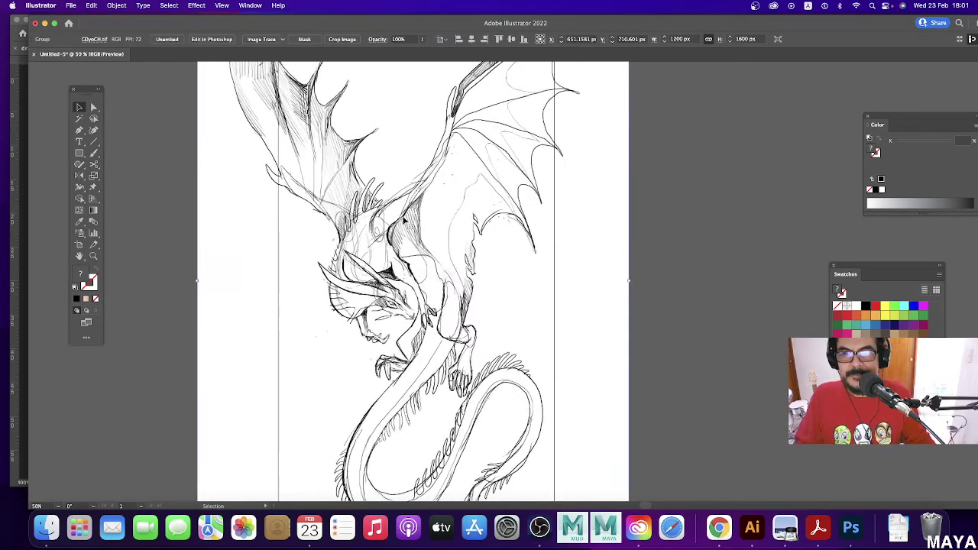
double_click(94, 176)
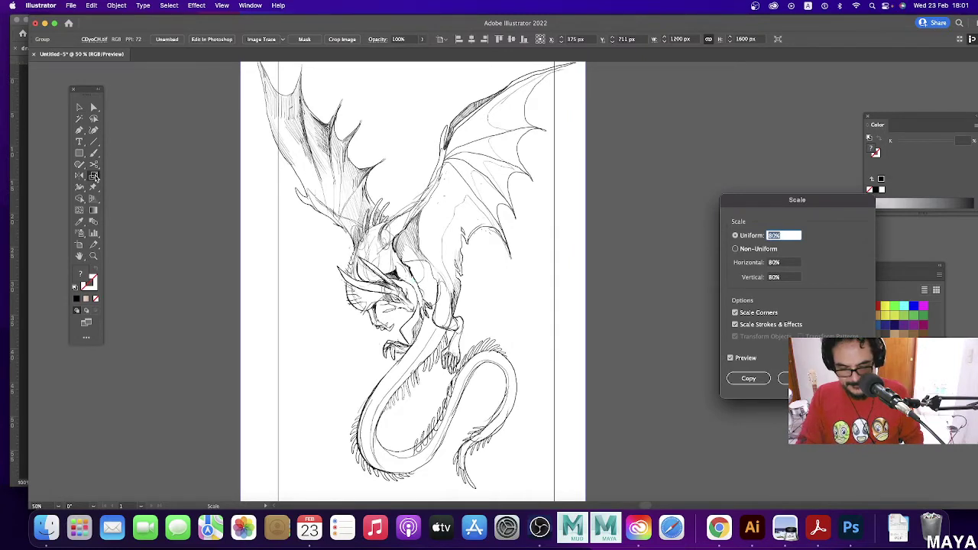
type("70")
key("Return")
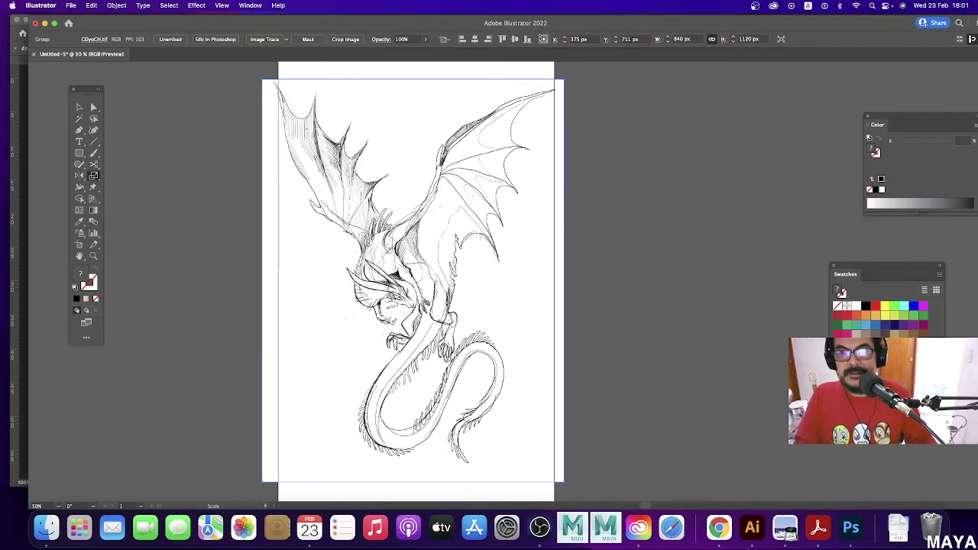
left_click(78, 107)
left_click_drag(261, 80, 273, 93)
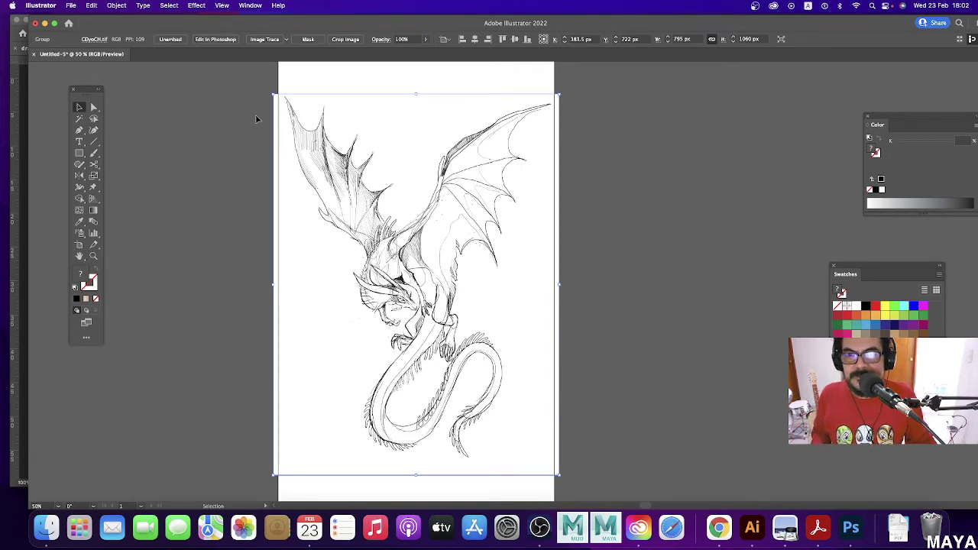
Step: Trace the dragon sketch with Image Trace using the Black and White Logo preset
left_click(263, 40)
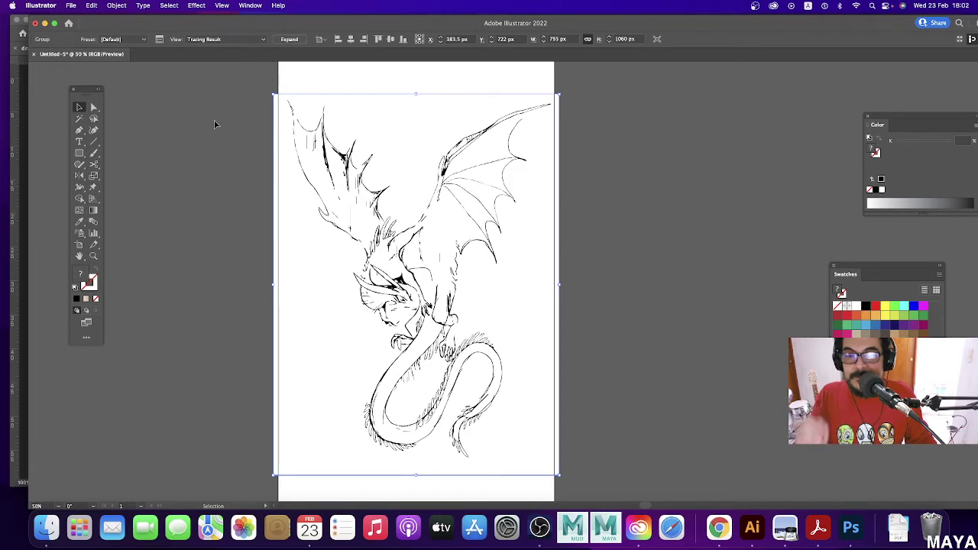
left_click(159, 40)
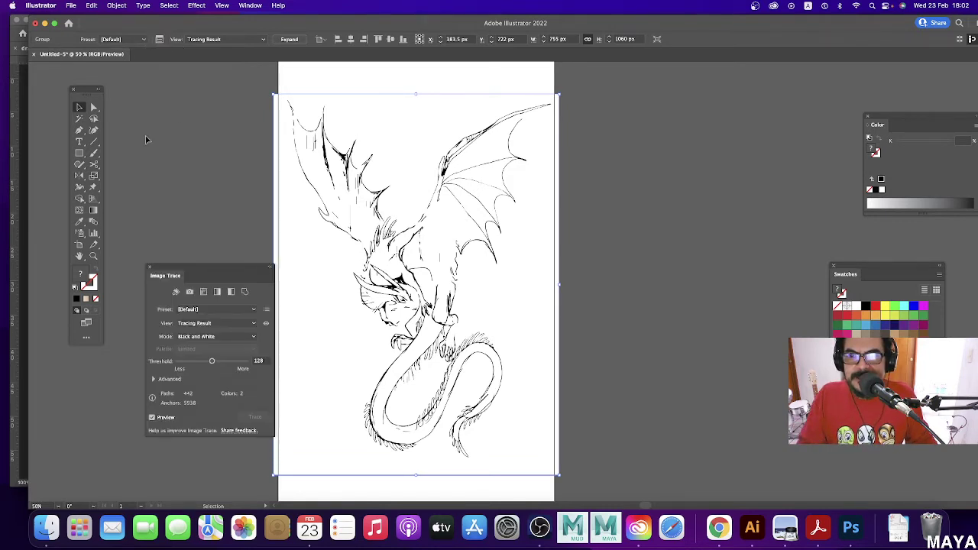
left_click_drag(252, 269, 240, 185)
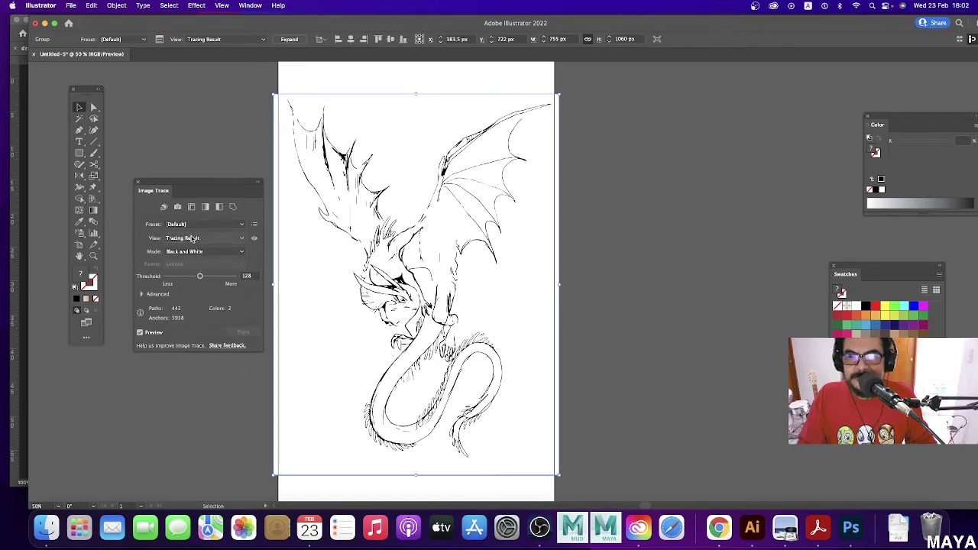
left_click(203, 224)
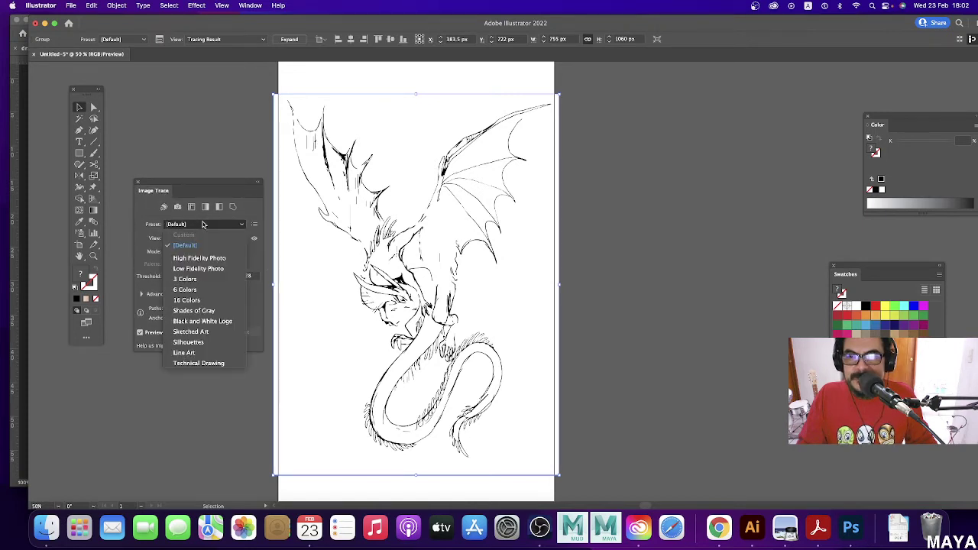
left_click(202, 320)
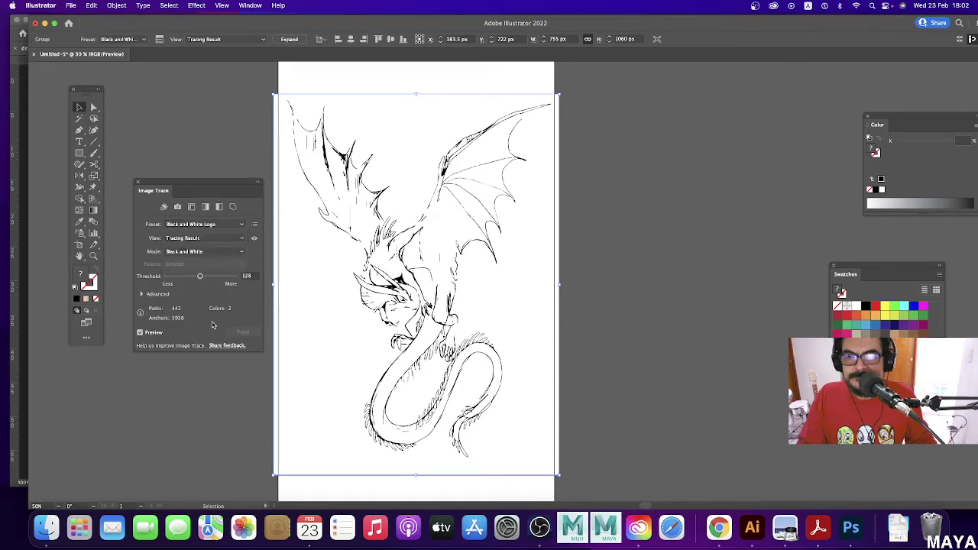
Step: Raise the dragon tracing's threshold to 189
left_click_drag(198, 278, 212, 280)
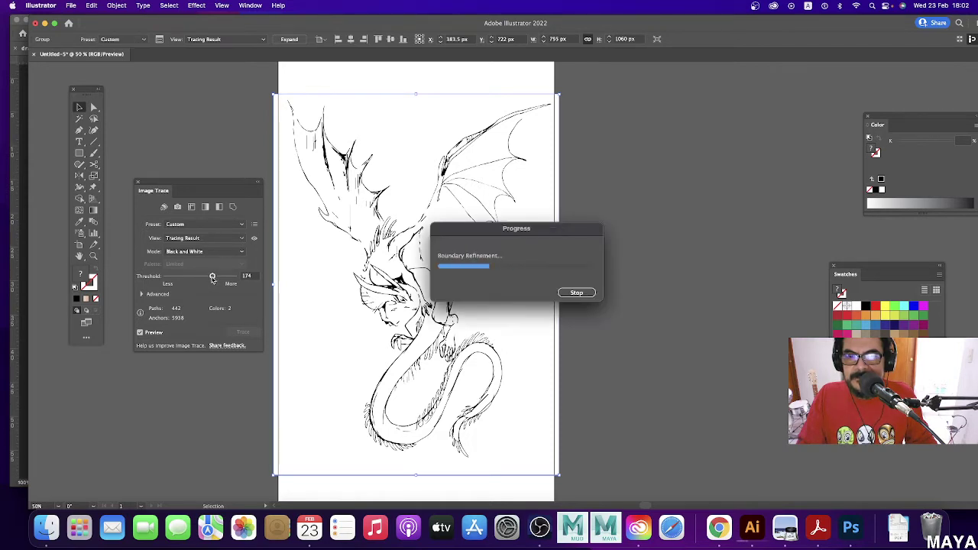
left_click_drag(212, 280, 215, 281)
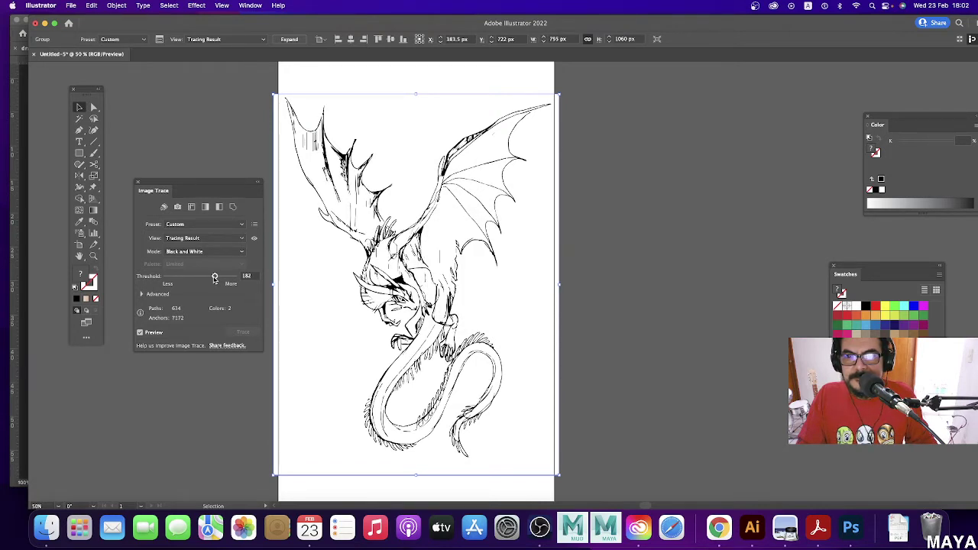
left_click_drag(214, 280, 217, 281)
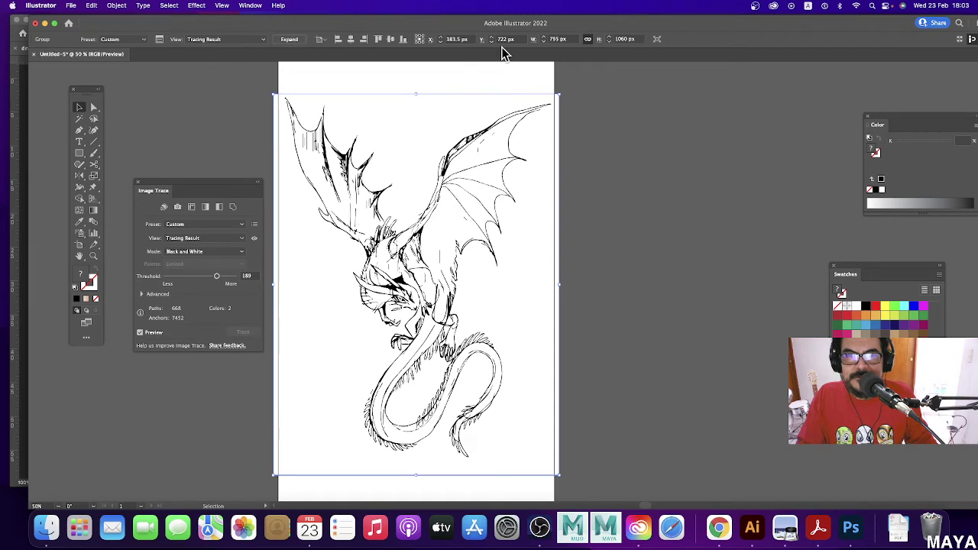
Step: Choose the Essentials Classic workspace
left_click(251, 7)
mouse_move(298, 62)
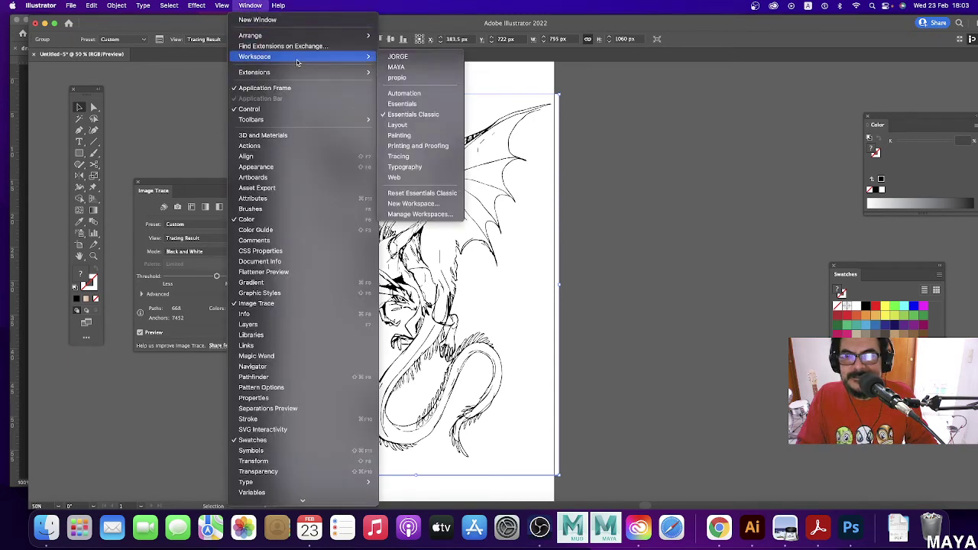
left_click(429, 114)
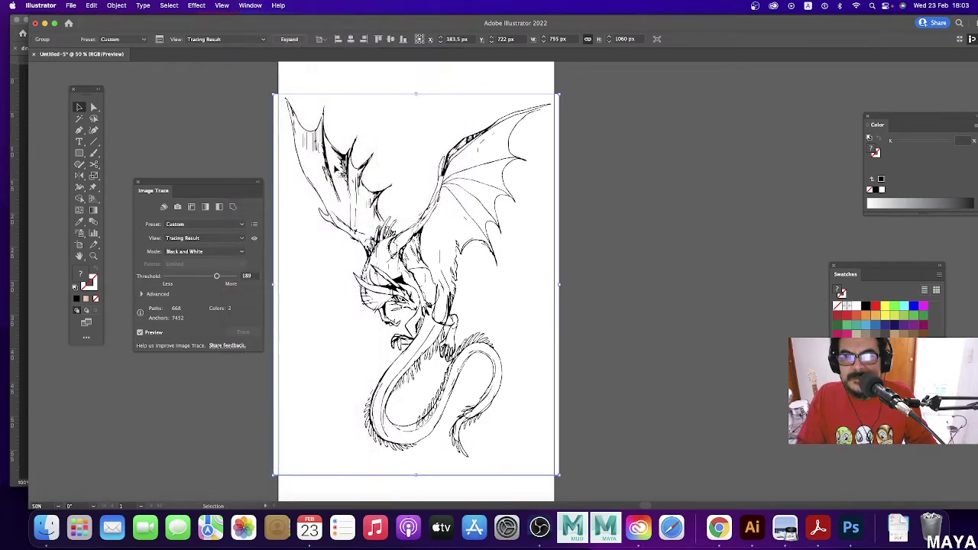
Step: Expand the dragon tracing into vector paths, inspect its anchor points with Direct Selection, and deselect it
left_click(290, 42)
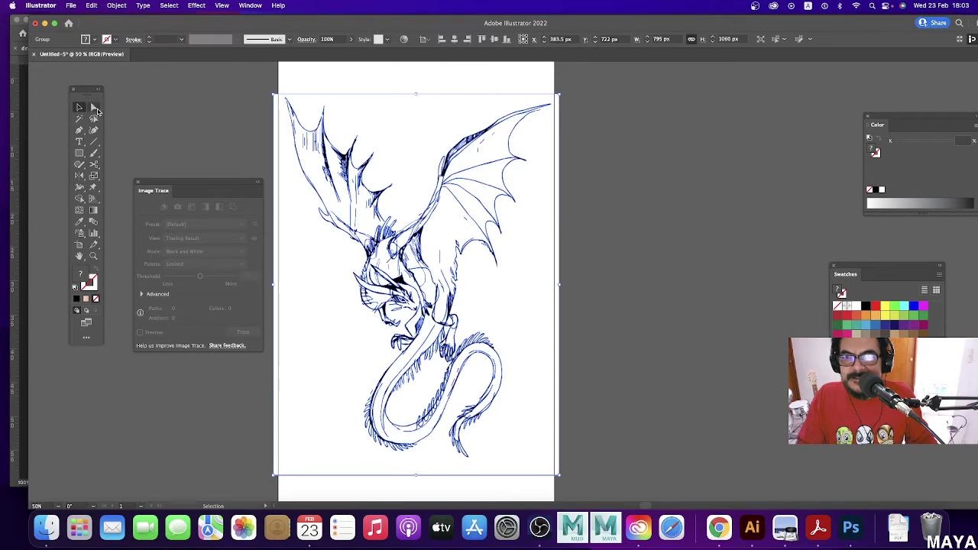
left_click(94, 108)
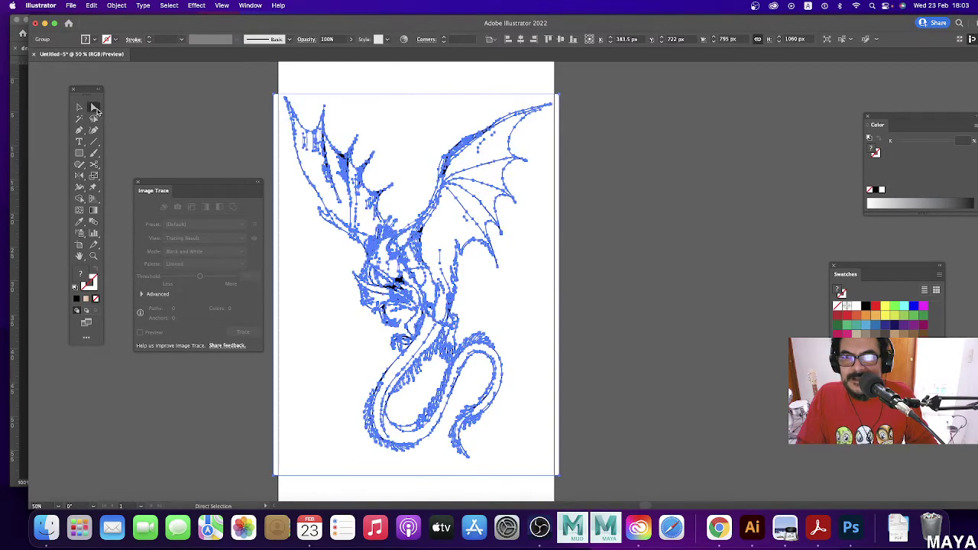
left_click(237, 124)
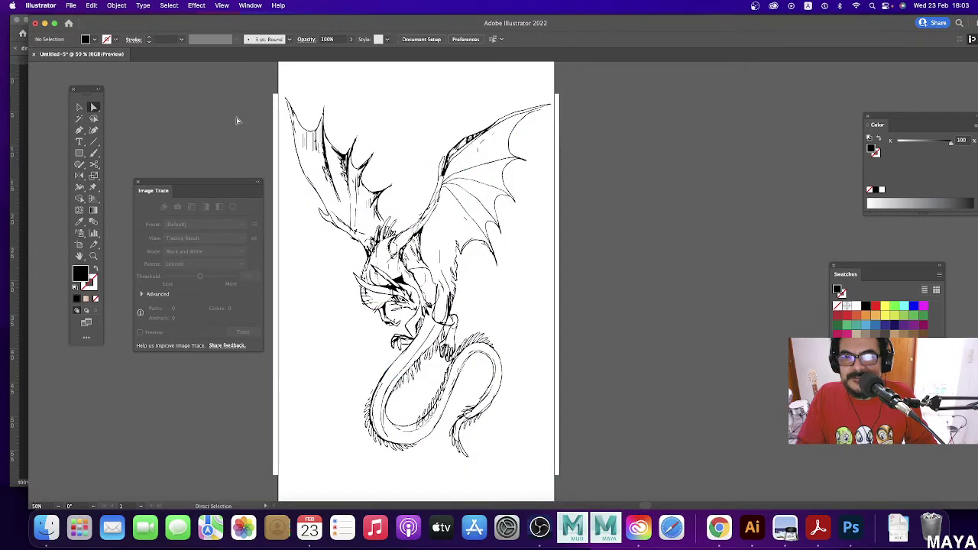
Step: Delete the white background shape from the expanded tracing and shift the remaining dragon linework slightly down
key("super+a")
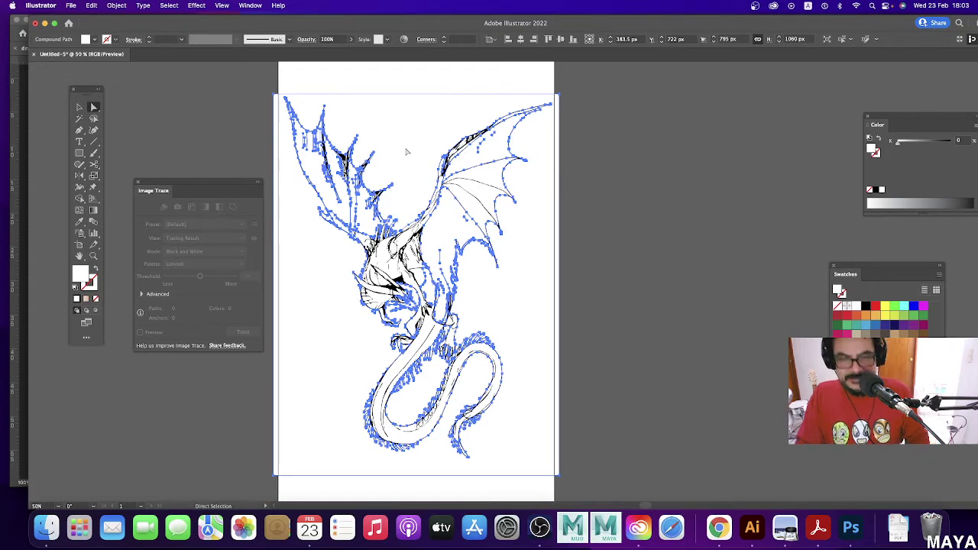
left_click(407, 151)
left_click(79, 107)
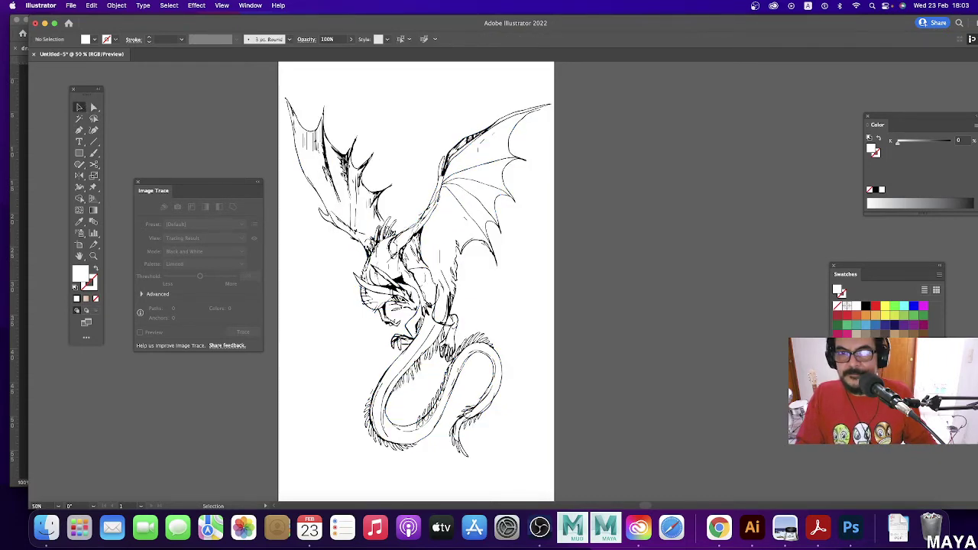
mouse_move(346, 162)
left_mouse_down()
mouse_move(334, 147)
mouse_move(333, 164)
mouse_move(687, 177)
mouse_move(388, 117)
mouse_move(354, 137)
mouse_move(366, 150)
left_mouse_up()
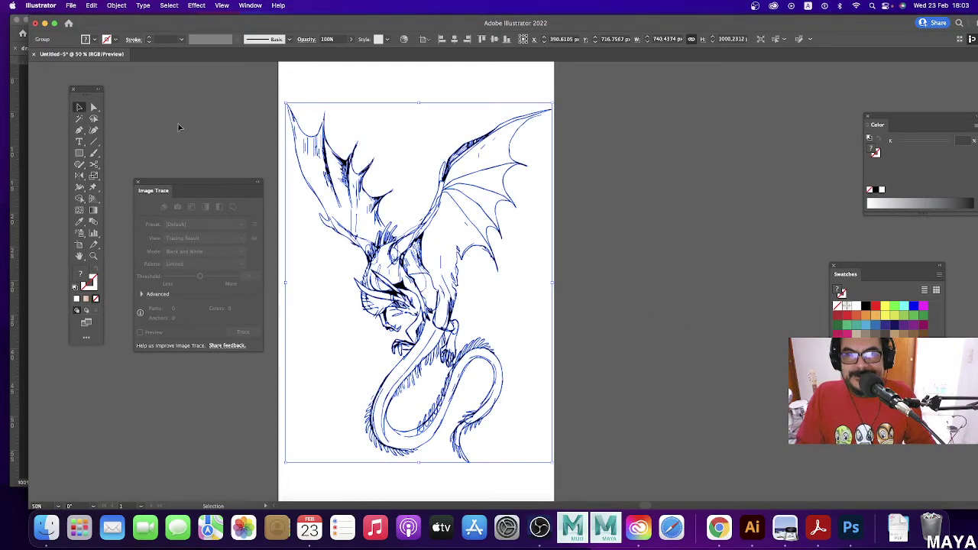
Step: Activate the Puppet Warp tool on the selected dragon so it gets a mesh and pins
left_click_drag(239, 184, 229, 115)
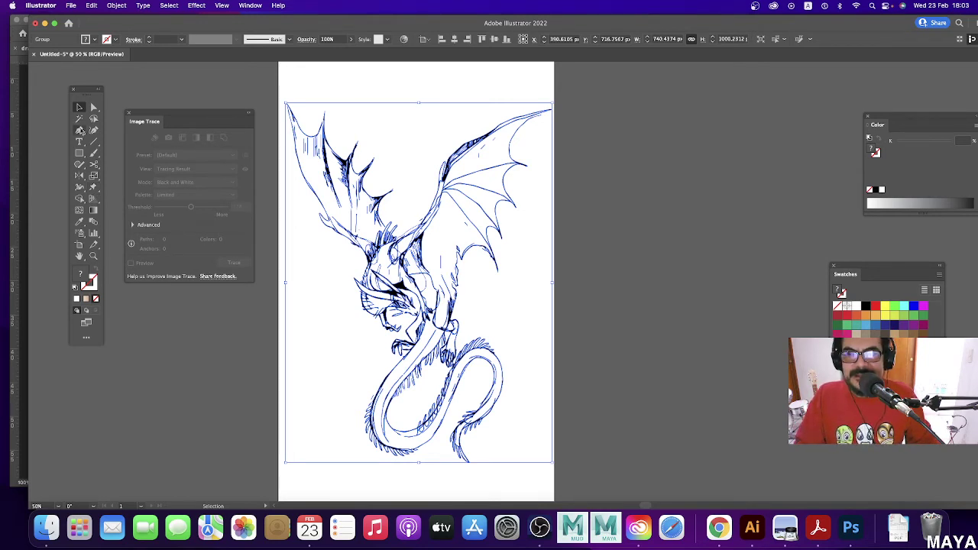
left_click(93, 188)
left_click(93, 188)
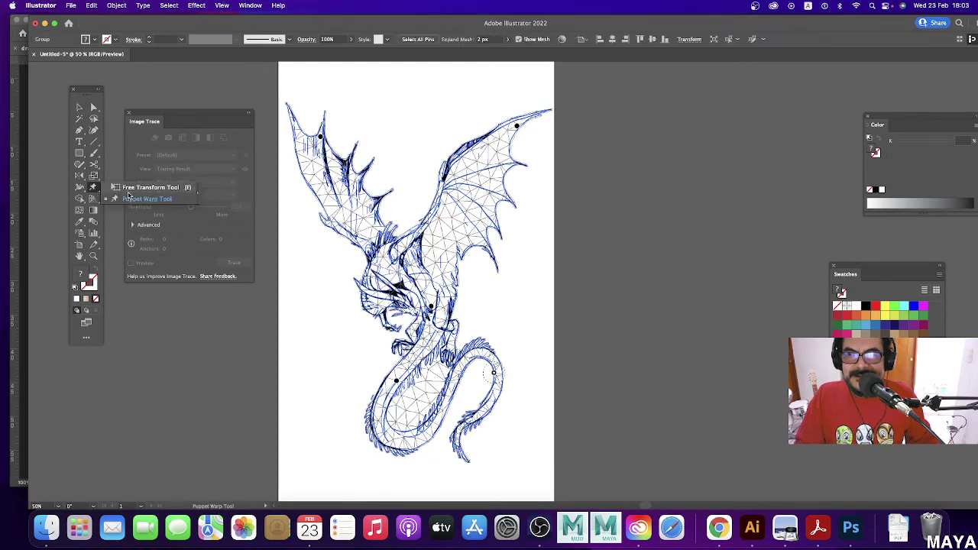
left_click(136, 197)
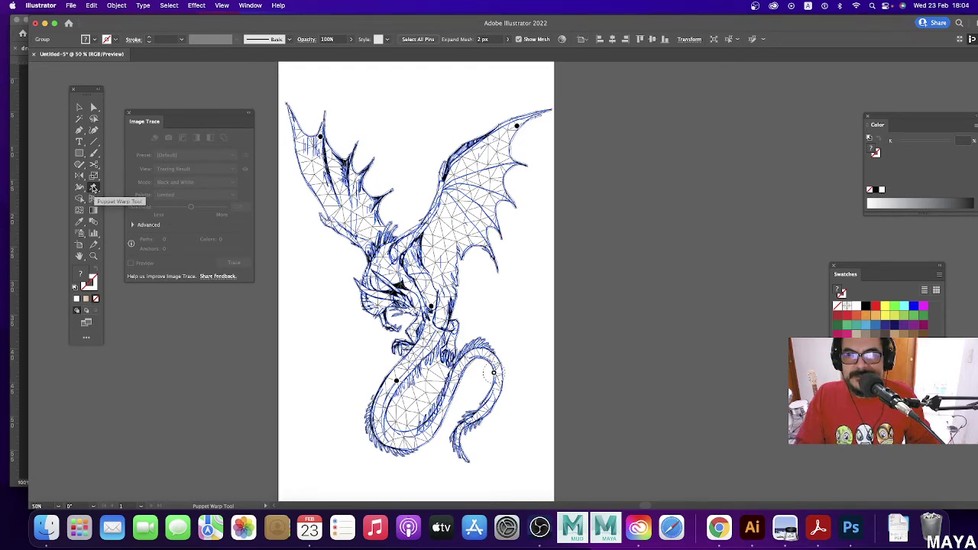
left_click_drag(93, 188, 114, 188)
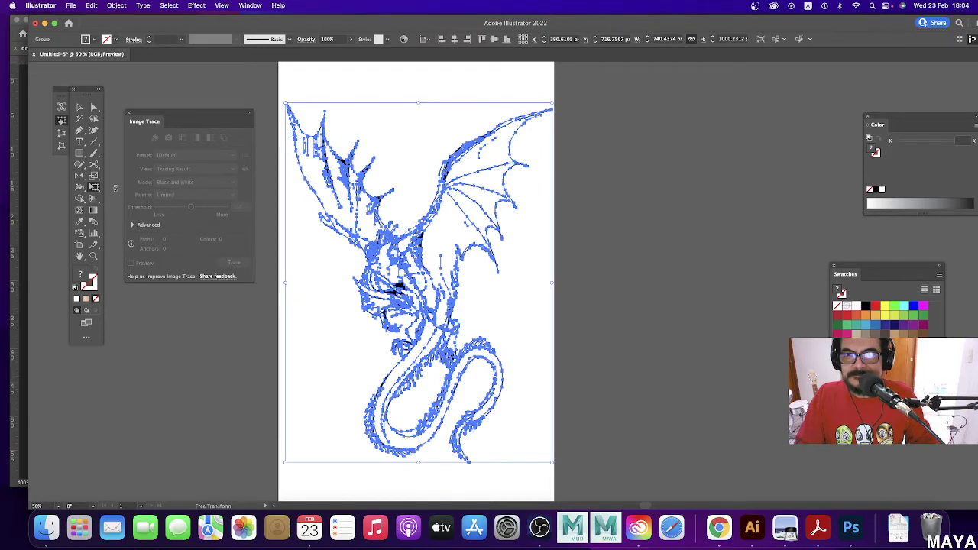
left_click_drag(93, 187, 136, 201)
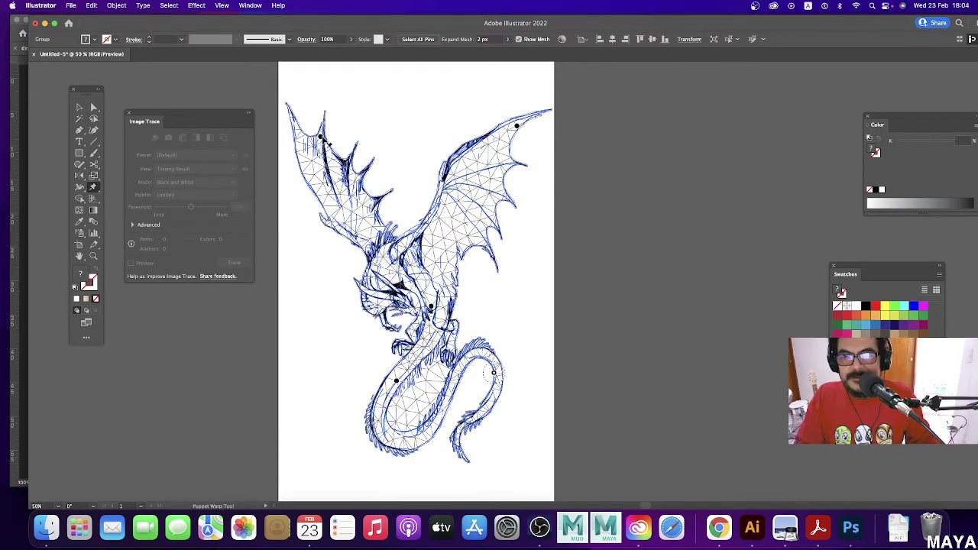
Step: Puppet-warp both wings inward by pulling the left wing's pin toward the body and the right wing's tip pin slightly left
left_click_drag(321, 139, 377, 140)
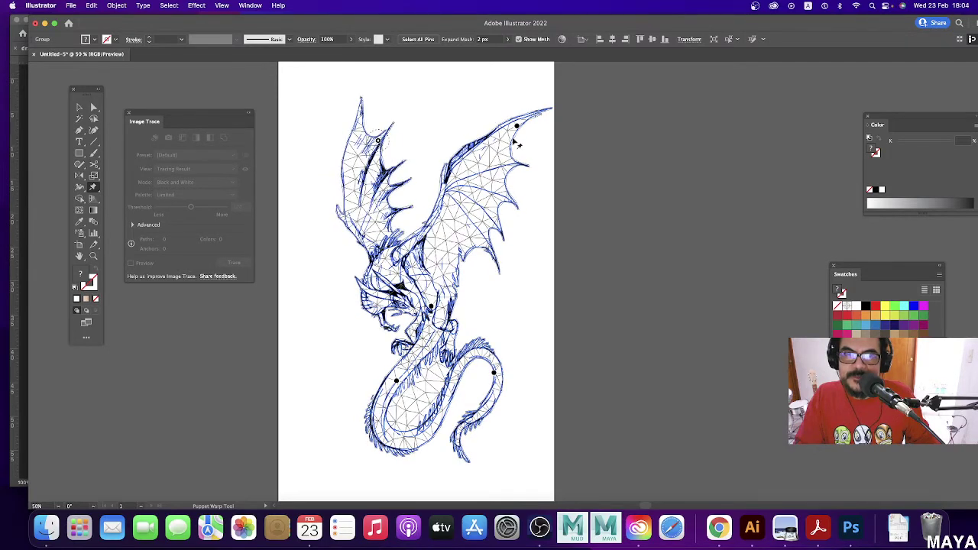
left_click_drag(518, 126, 497, 129)
left_click_drag(385, 148, 380, 157)
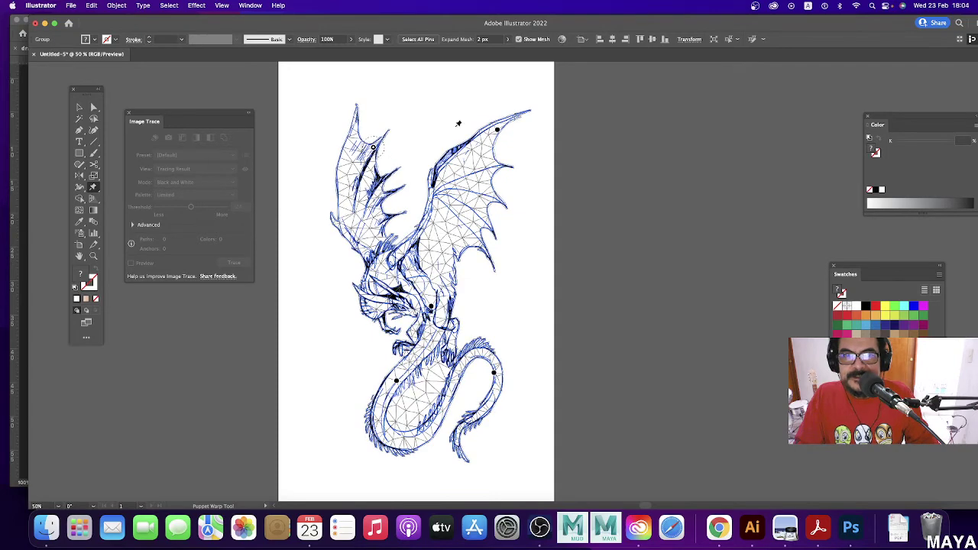
left_click_drag(498, 131, 498, 133)
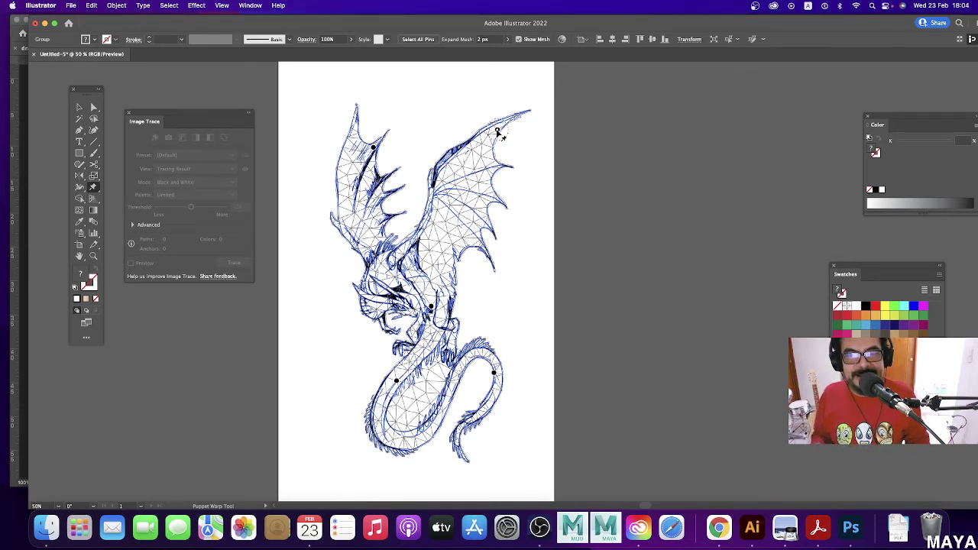
Step: Replace the right wing's tip pin with one slightly lower on the wing and bend the wing outward and down
left_click_drag(498, 132, 500, 135)
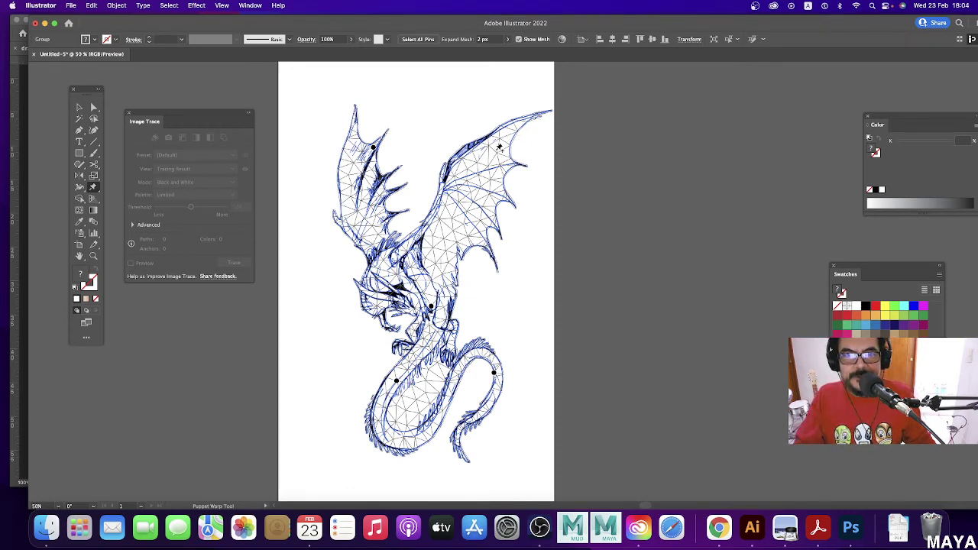
left_click(495, 147)
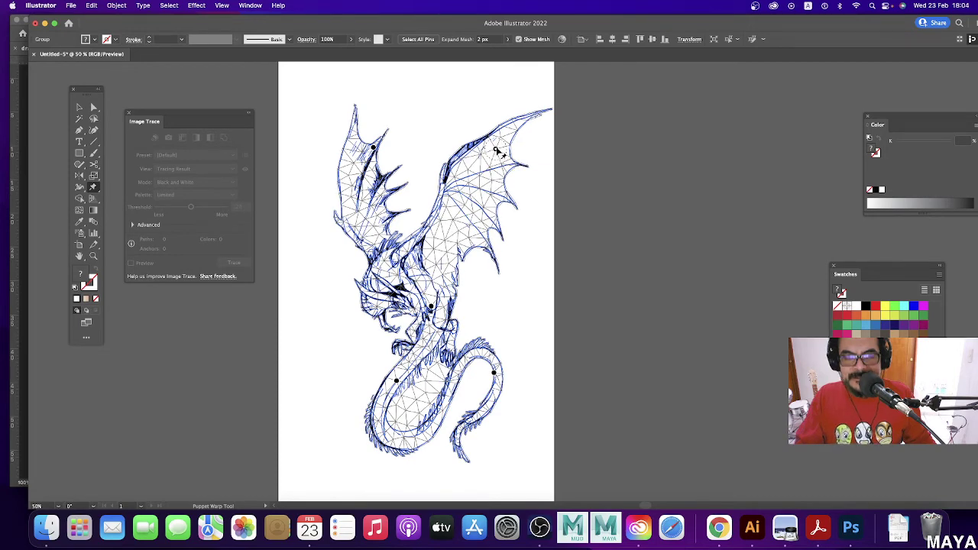
left_click_drag(496, 149, 526, 165)
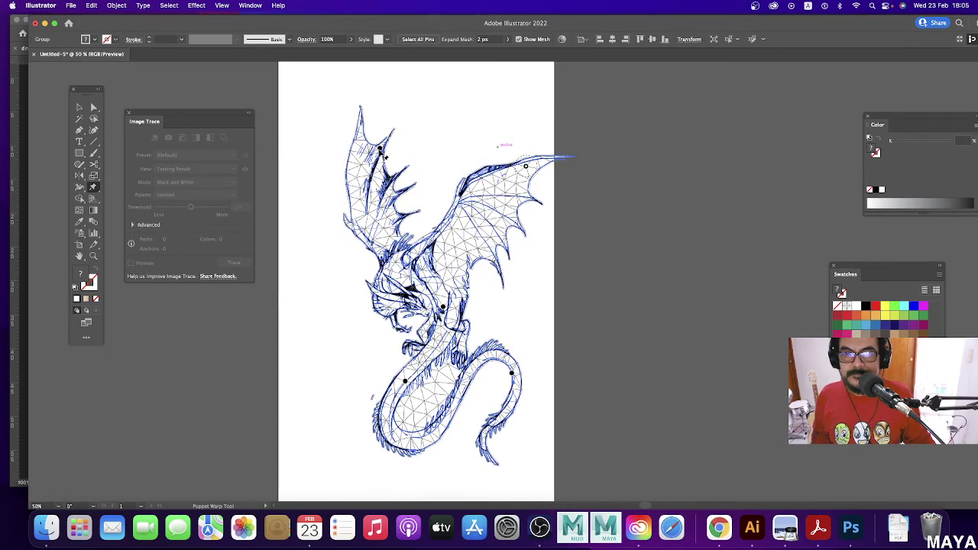
Step: Puppet-warp the left wing inward toward the right wing, nudge the body pin slightly up and right, and pull the two tail pins farther apart
left_click_drag(380, 149, 415, 162)
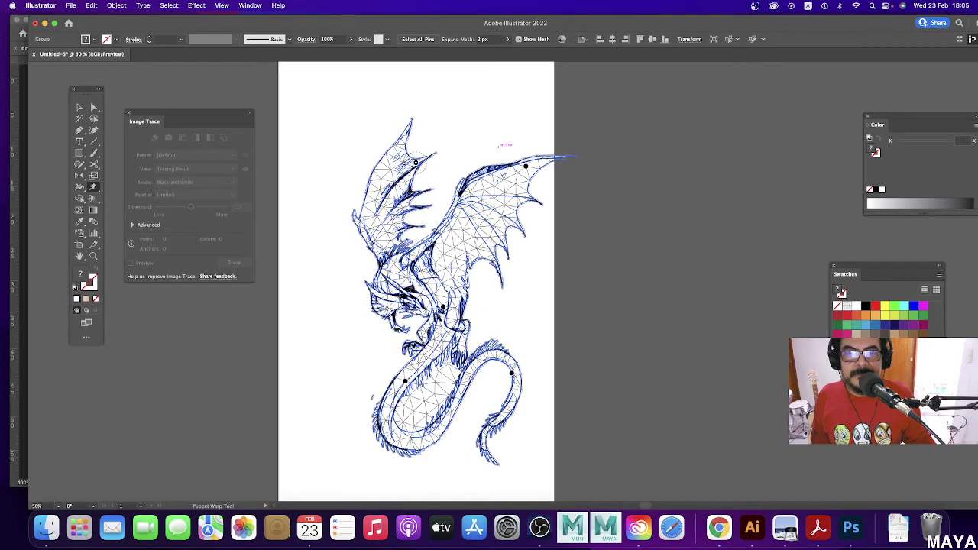
left_click_drag(443, 306, 449, 302)
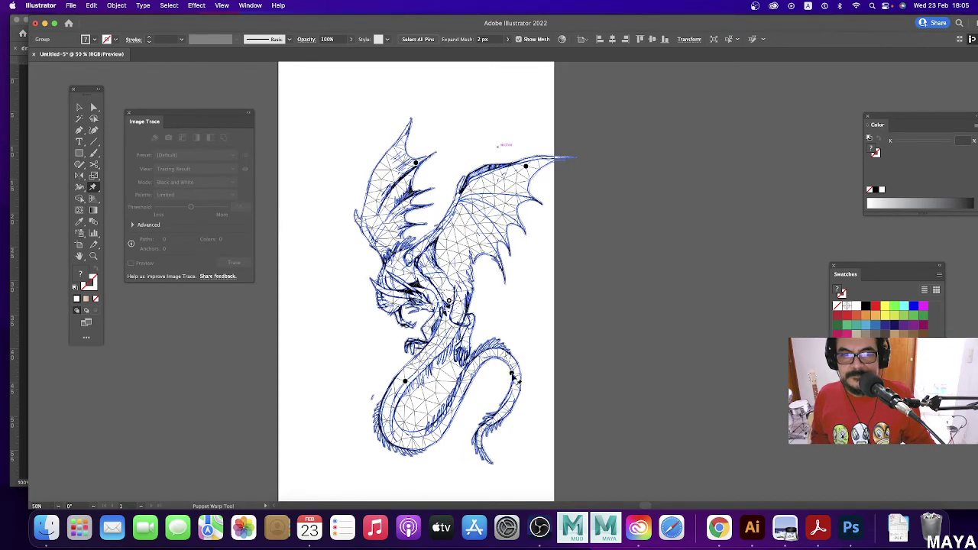
left_click_drag(515, 378, 527, 389)
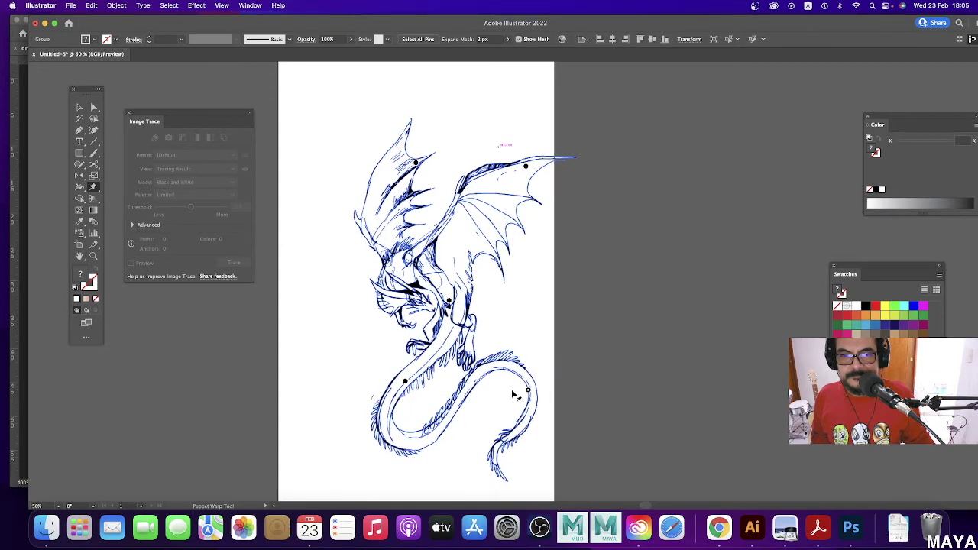
left_click_drag(410, 390, 386, 376)
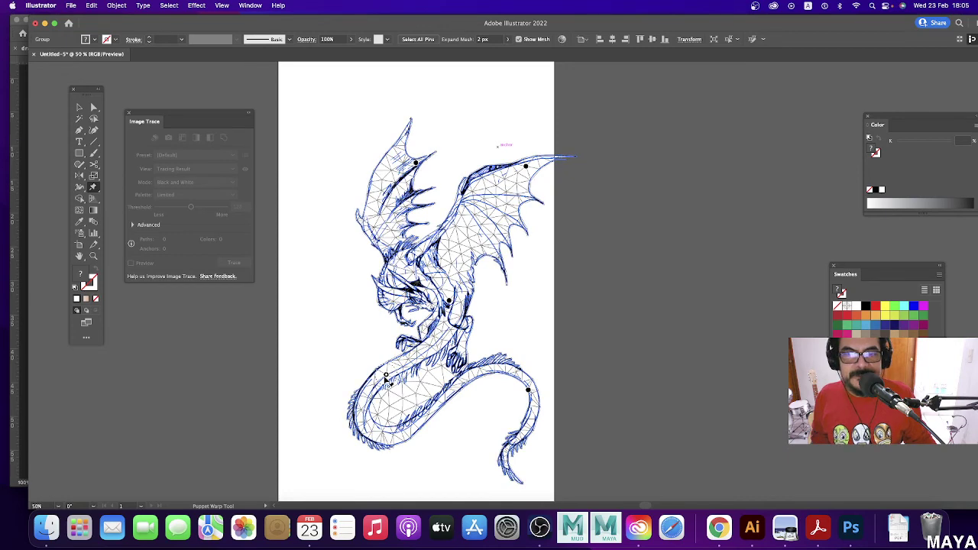
left_click_drag(418, 163, 440, 161)
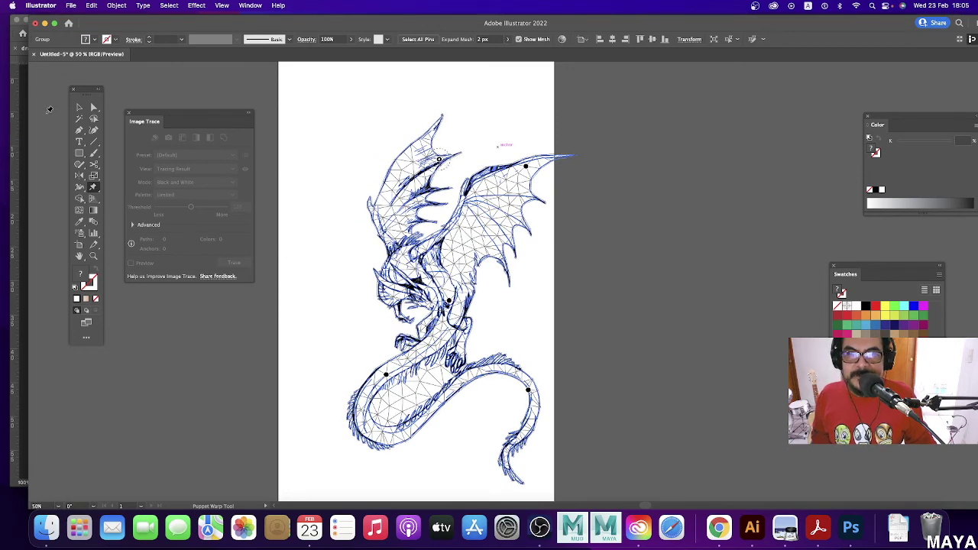
Step: Move the whole warped dragon up and to the left so that it fits entirely inside the artboard
left_click(80, 107)
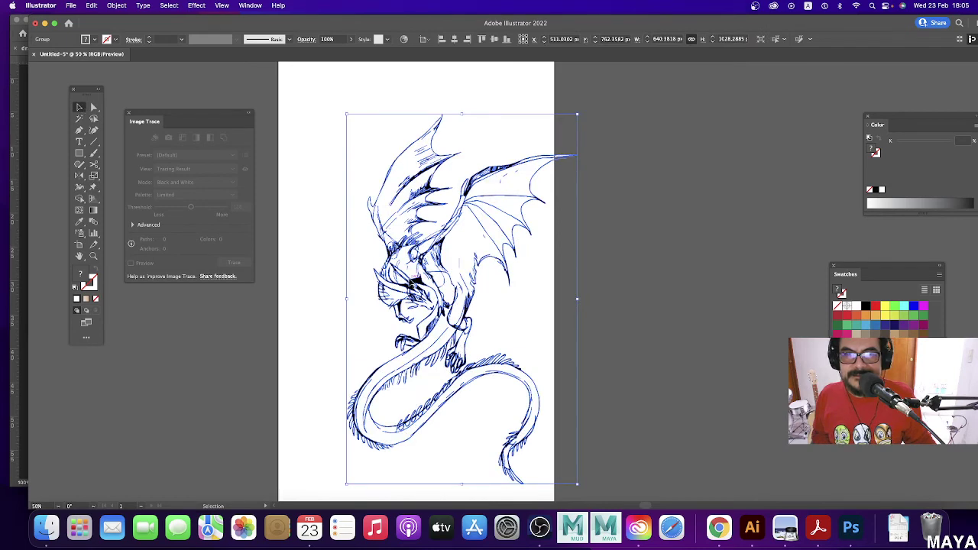
left_click_drag(413, 284, 369, 267)
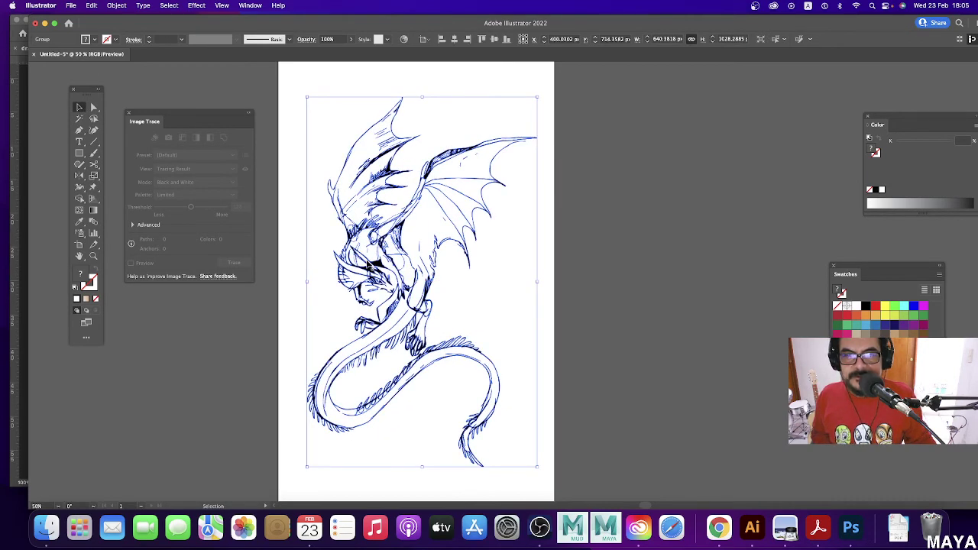
Step: Paste the original dragon sketch at a uniform 70% scale and place it outside the artboard, to the right of the warped dragon
key("Delete")
left_click(368, 265)
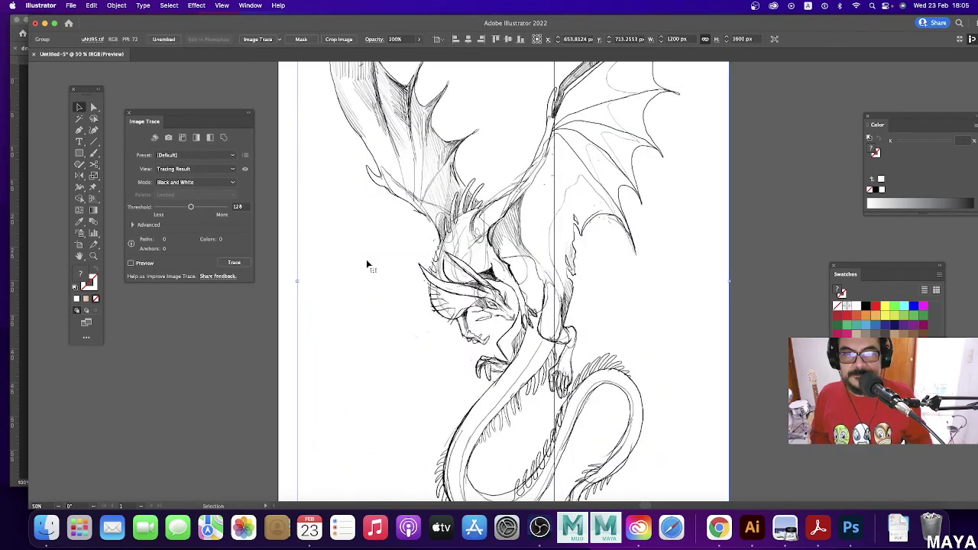
double_click(93, 176)
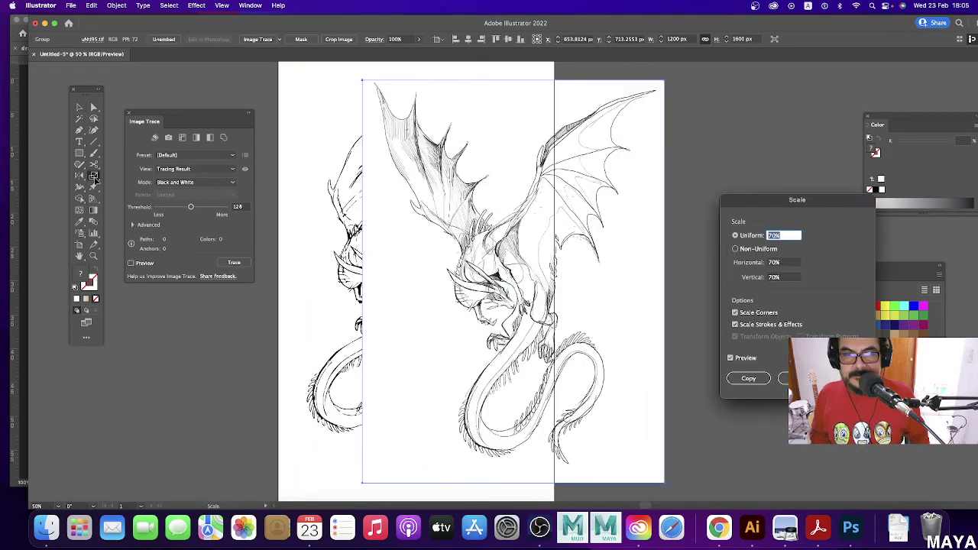
key("Return")
left_click(79, 107)
left_click_drag(422, 182, 631, 188)
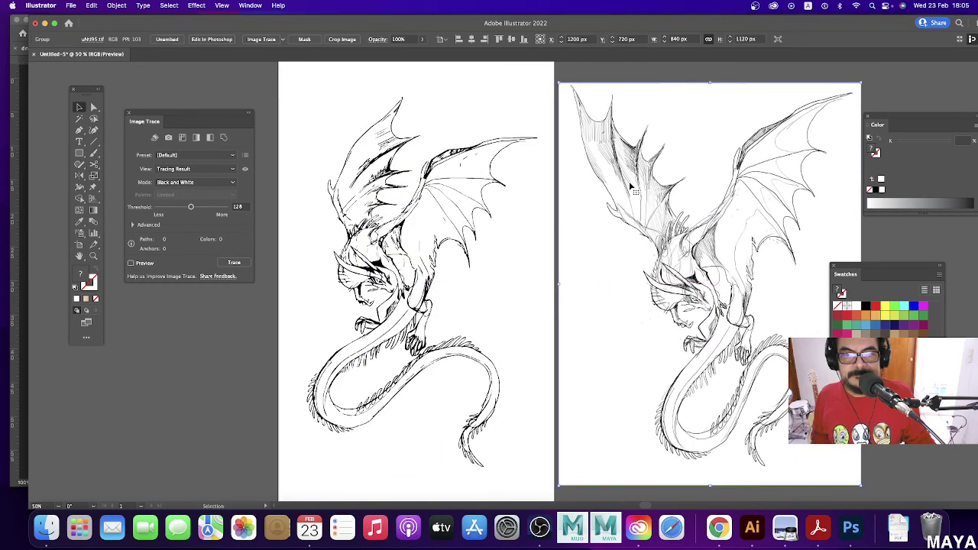